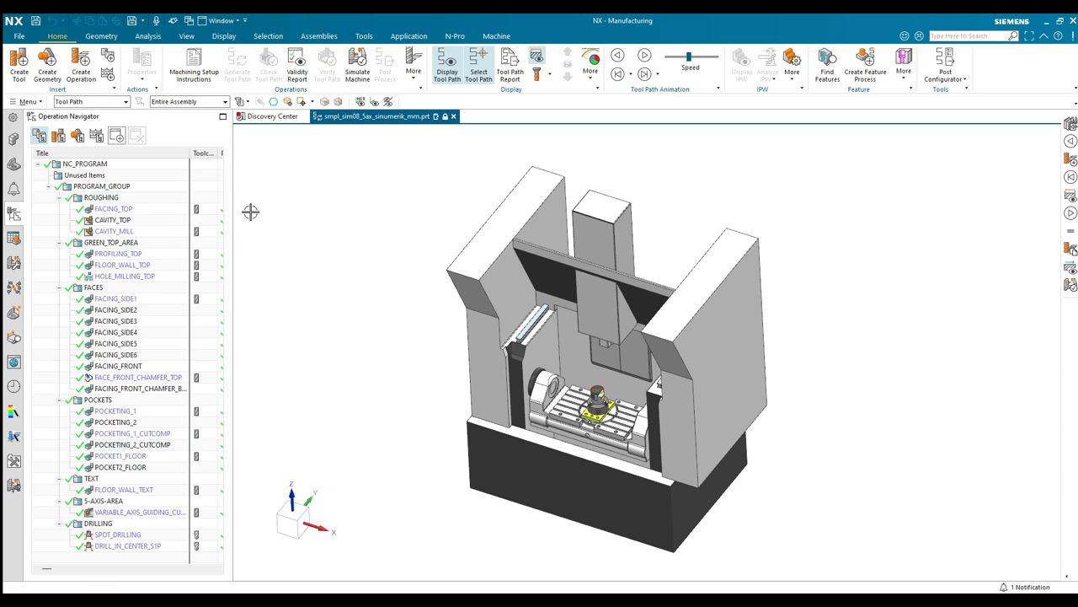
Launch Machining Setup Instructions and import the part's NX data into the General Info page
left_click(201, 78)
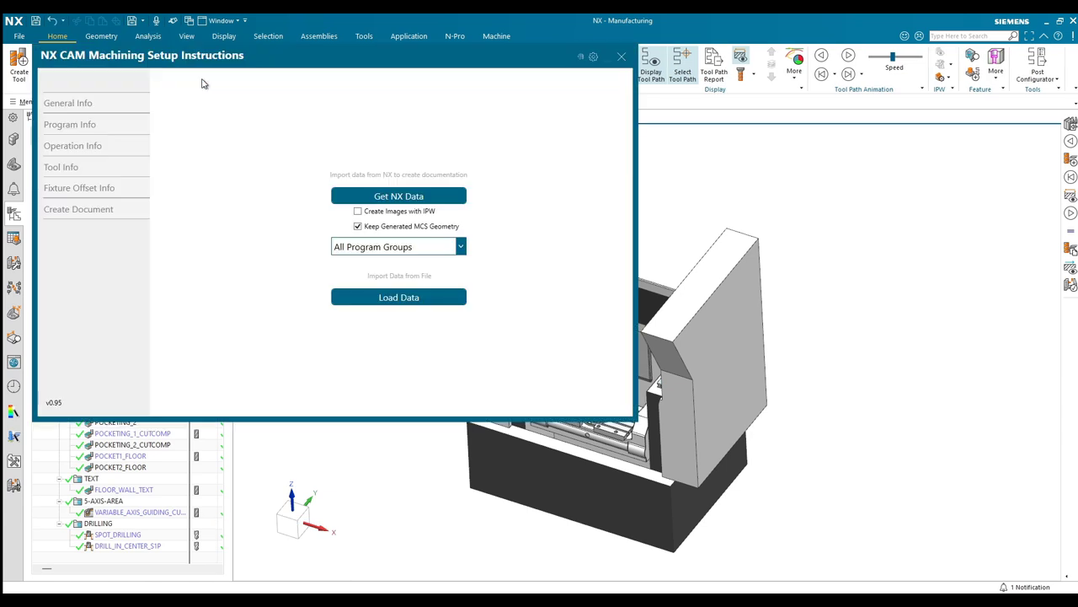
left_click(347, 192)
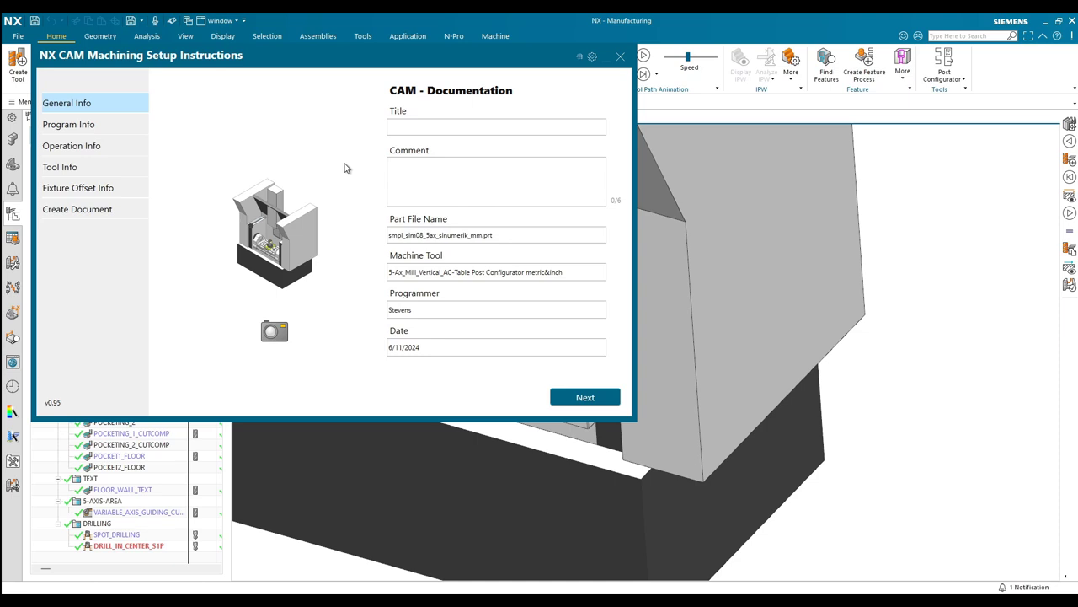
Enter PROJECT 001 as the document title and advance to the NC_PROGRAM information page
left_click_drag(296, 59, 538, 129)
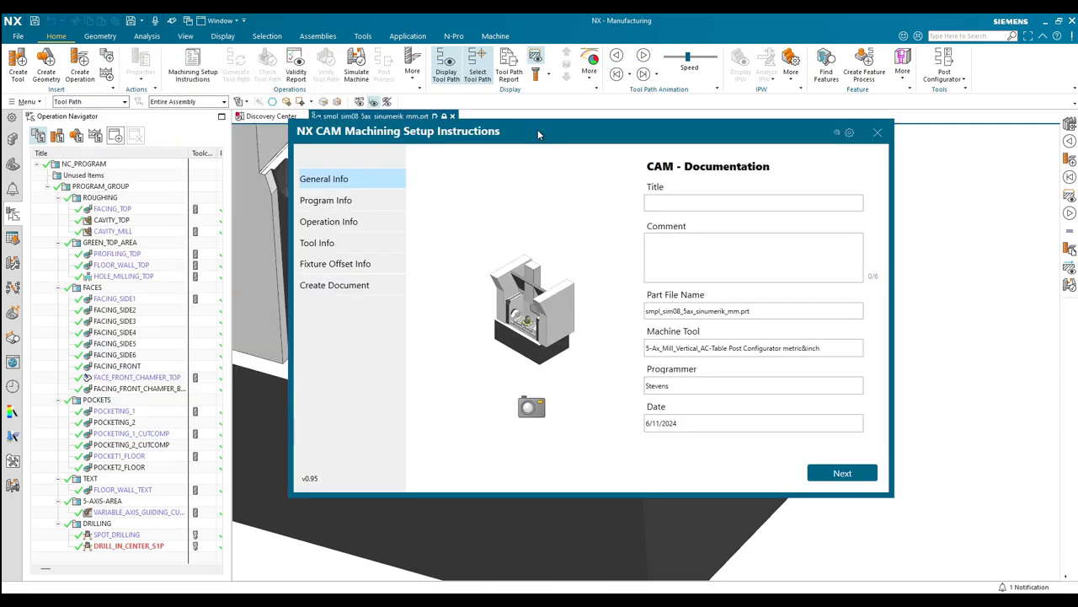
left_click(680, 203)
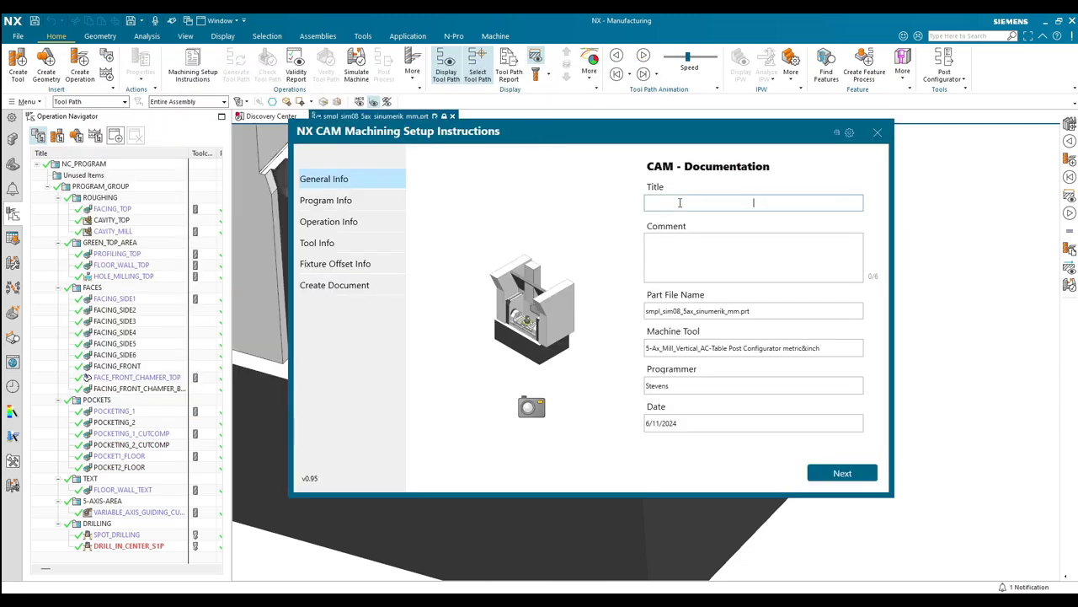
type("PROJECT 001")
left_click(718, 260)
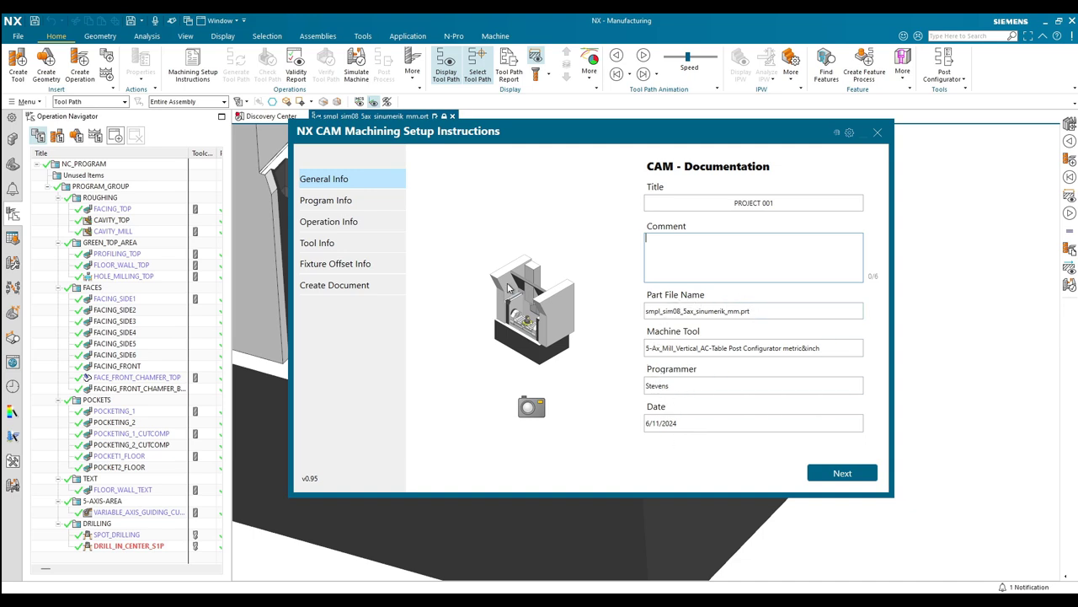
left_click(826, 474)
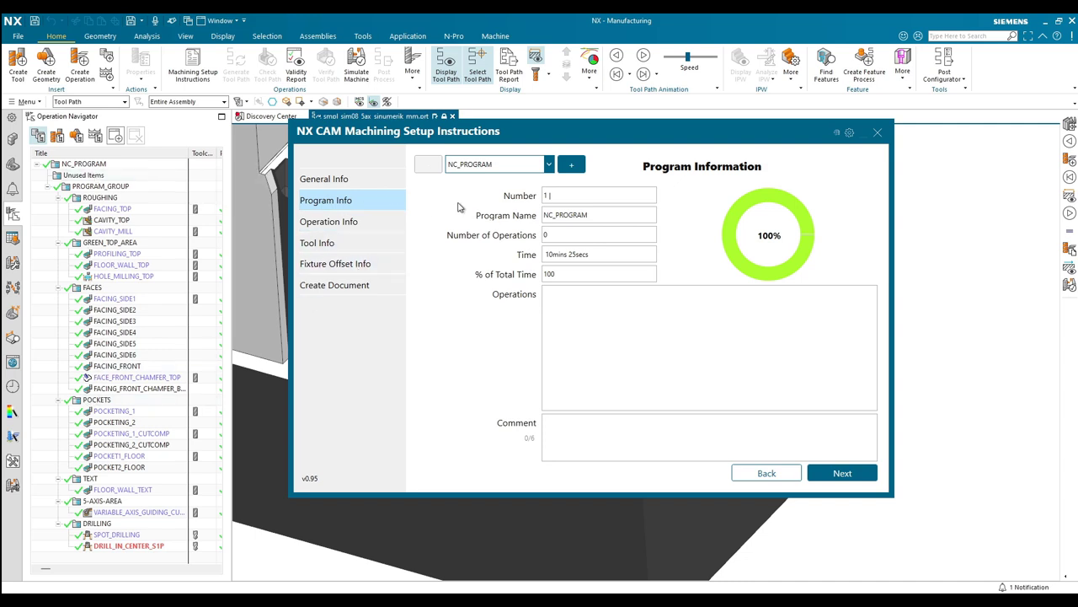
Select the ROUGHING program and give it the comment TRACK TOOL LIFE
left_click(506, 166)
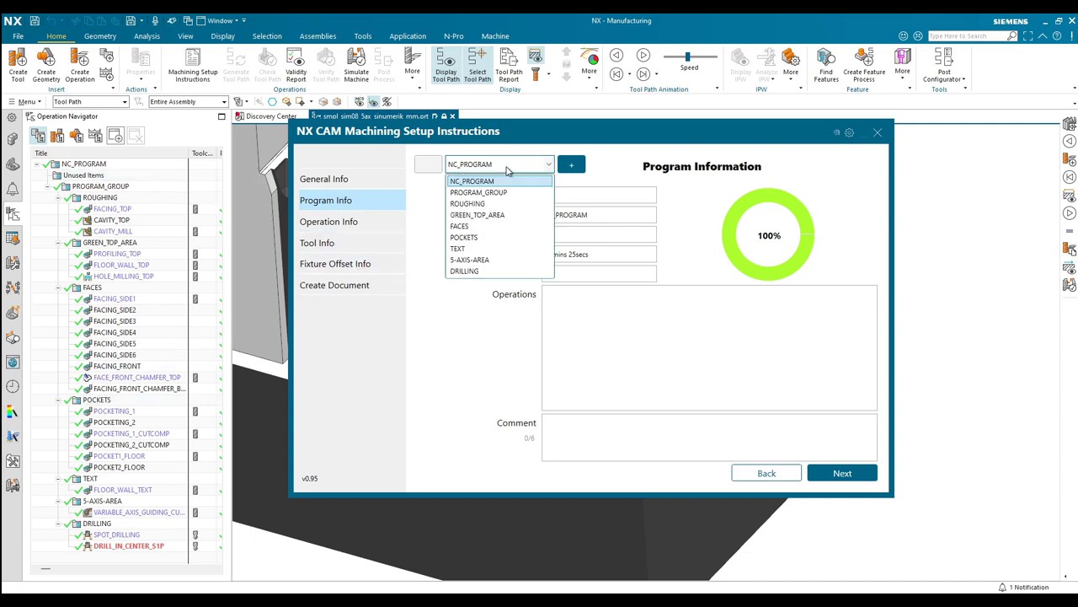
left_click(487, 204)
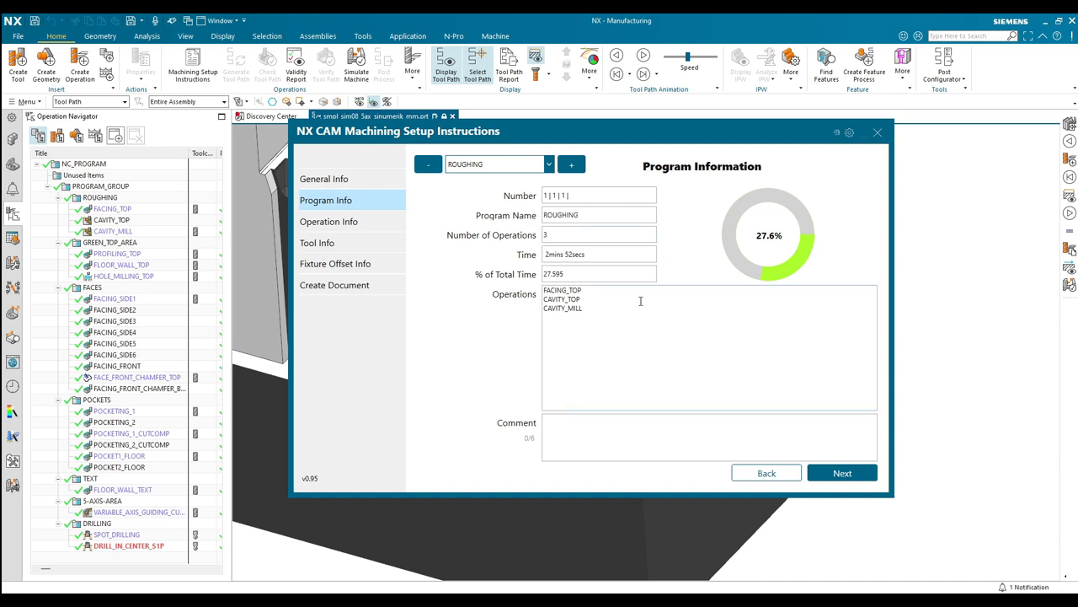
left_click(586, 426)
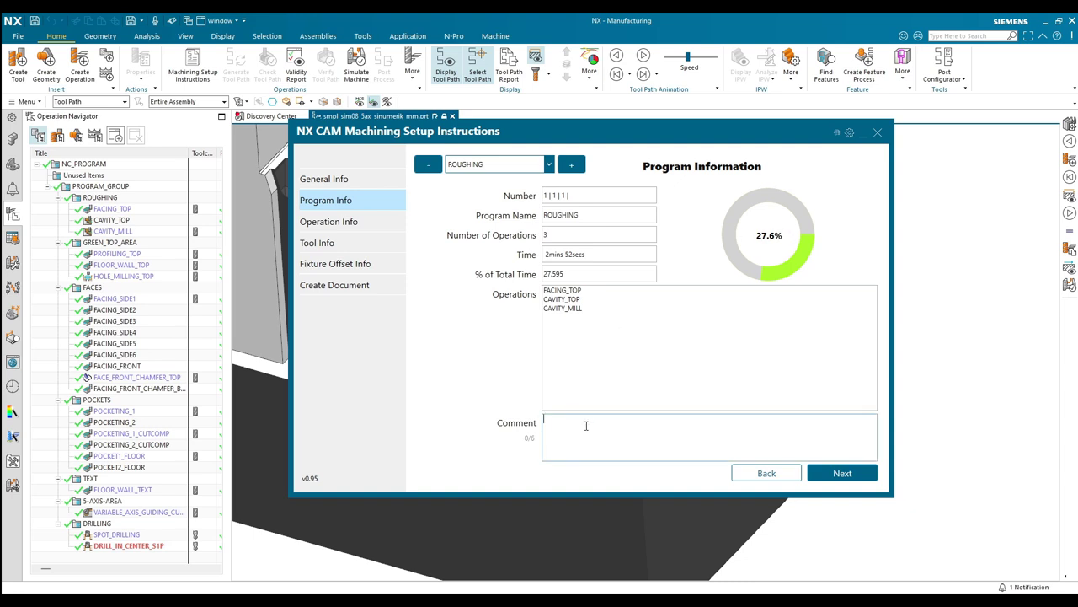
type("TRACK TOOL LIFE")
Advance to Operation Info and select HOLE_MILLING_TOP, using tool UGT0201_092 at 4775 RPM
left_click(844, 472)
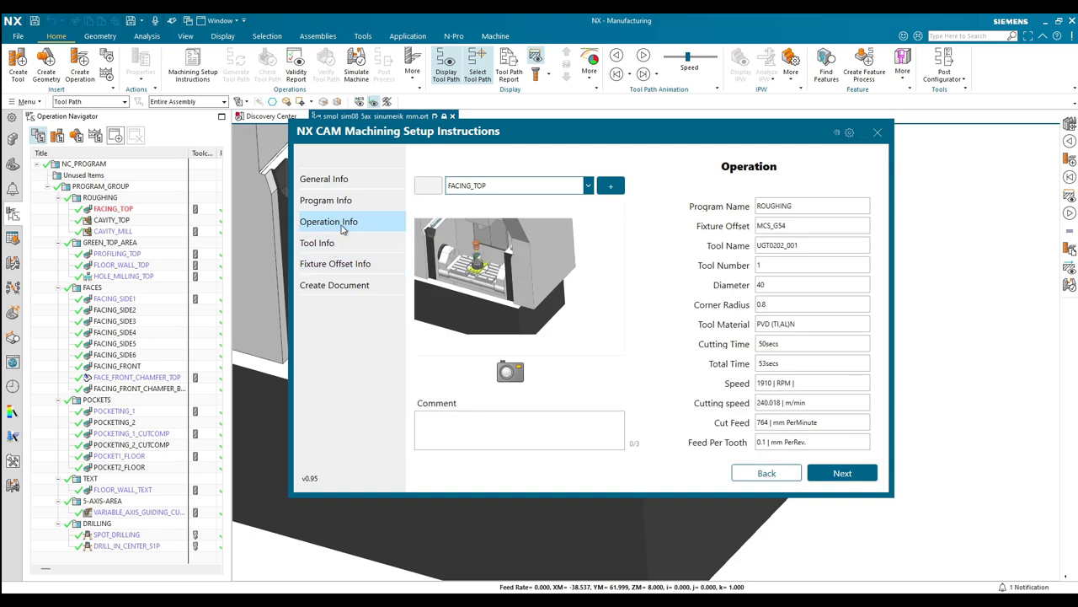
left_click(511, 186)
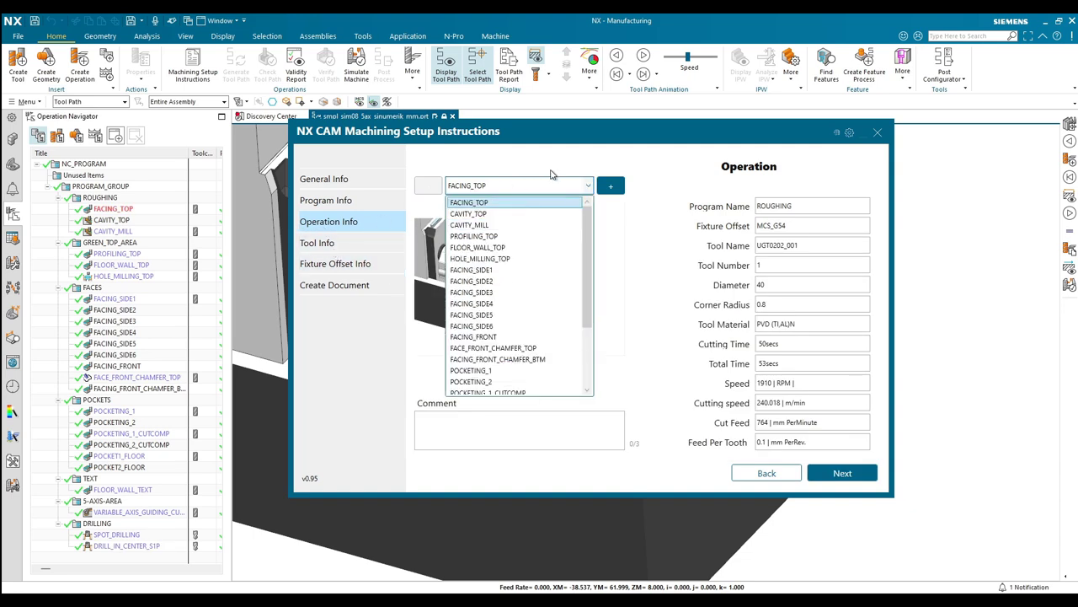
left_click(506, 258)
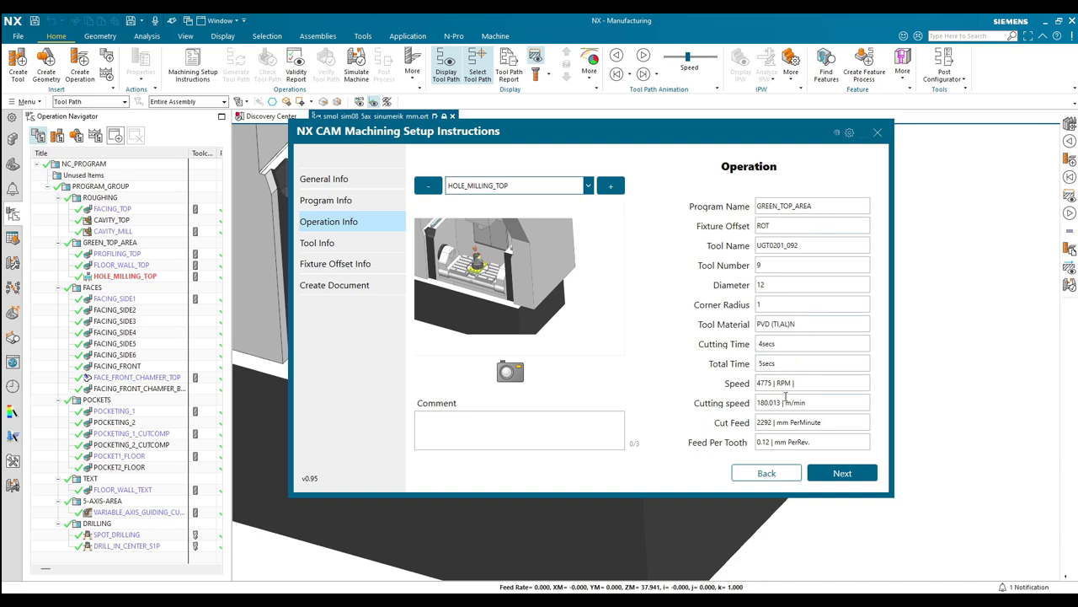
left_click(514, 433)
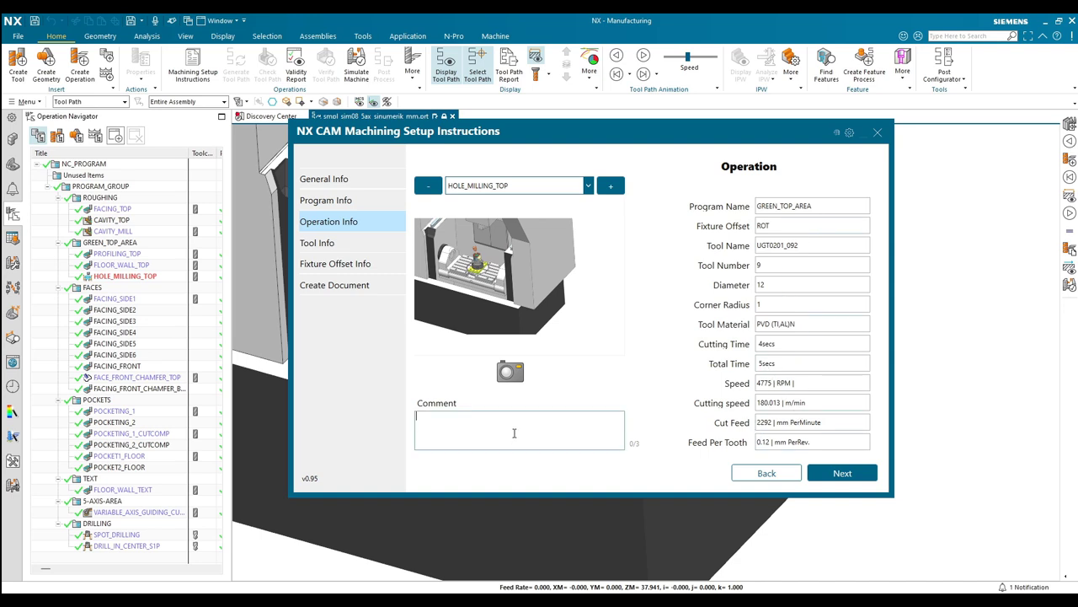
Review cutter UGT0202_001's tool details, then advance to the MCS_G54 fixture offset page
left_click(355, 245)
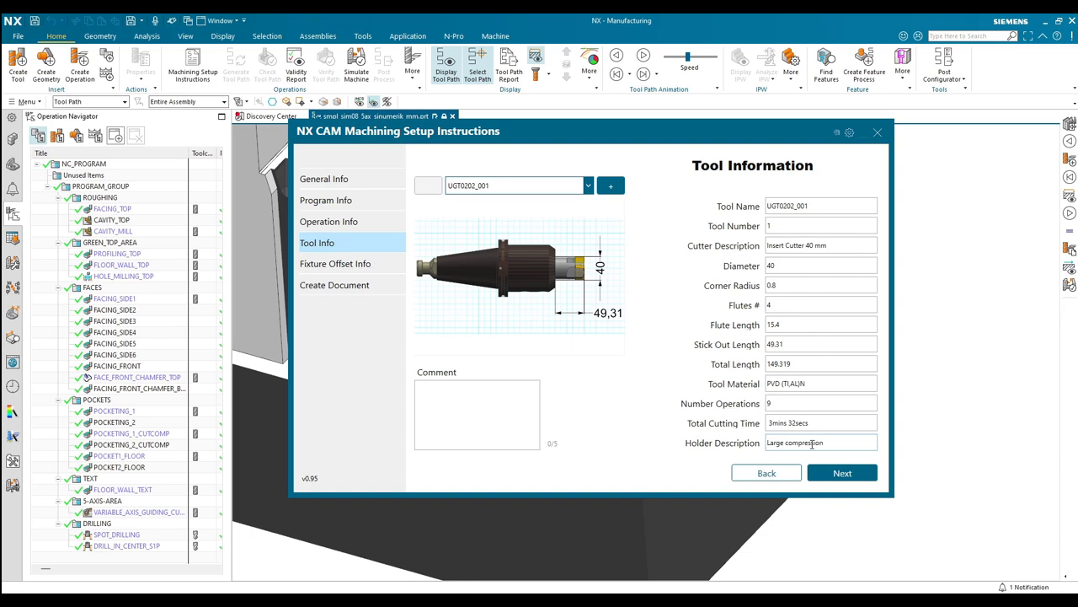
left_click(854, 477)
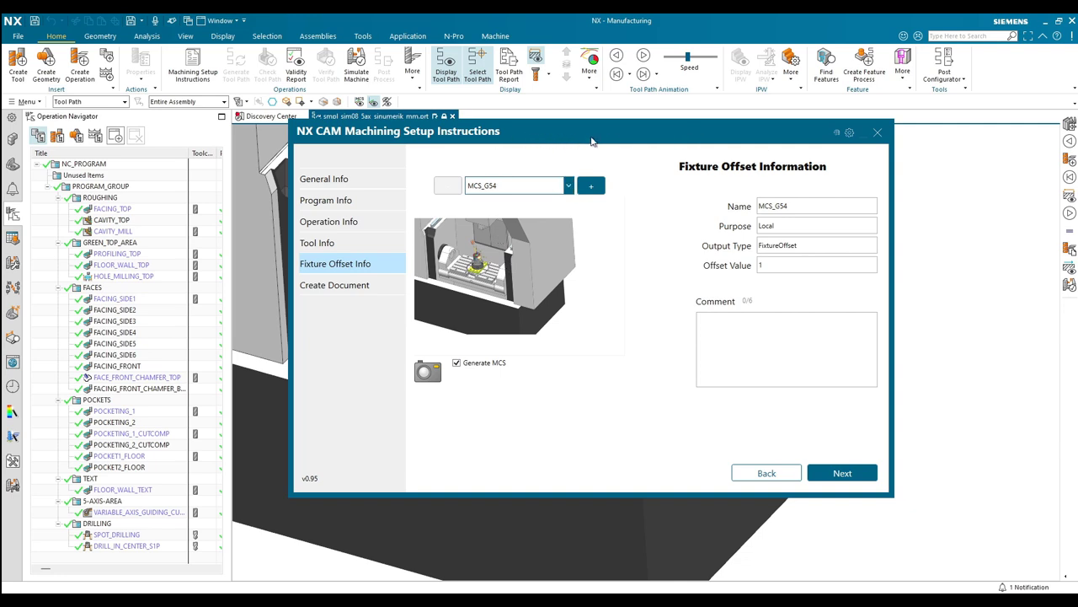
Zoom onto the fixture and capture close-up images for MCS_G54 and the newly added ROT offset
left_click_drag(592, 141, 276, 414)
scroll(434, 299, "up", 5)
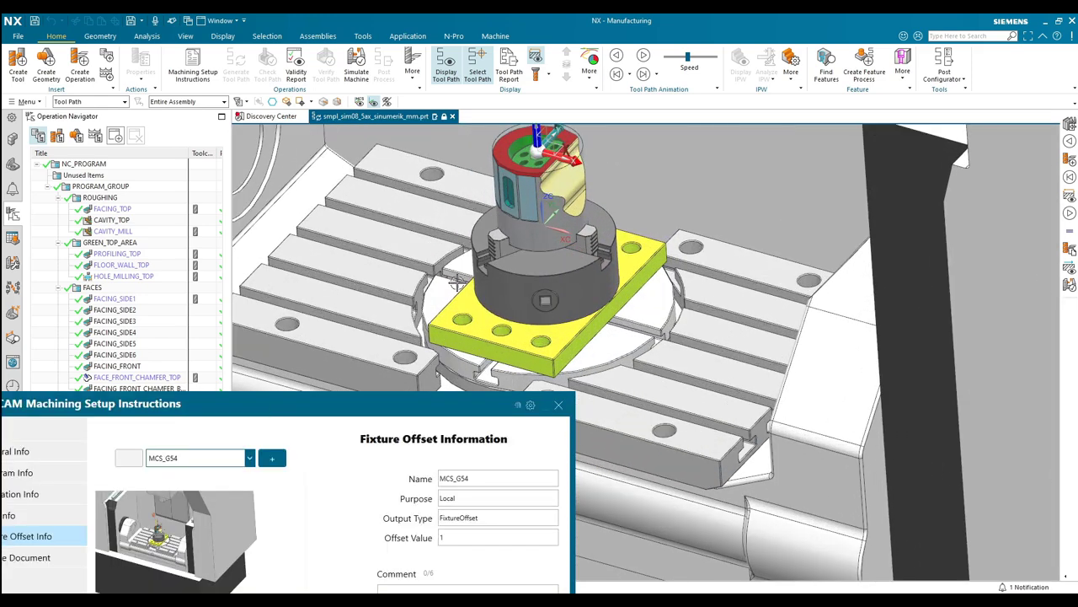
scroll(407, 337, "down", 2)
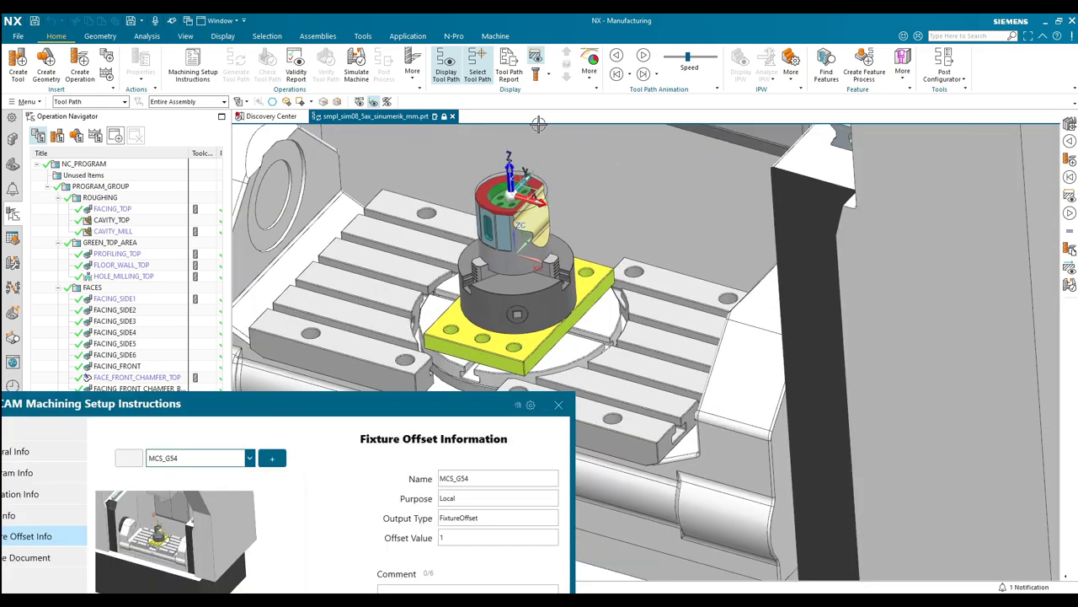
scroll(518, 177, "up", 3)
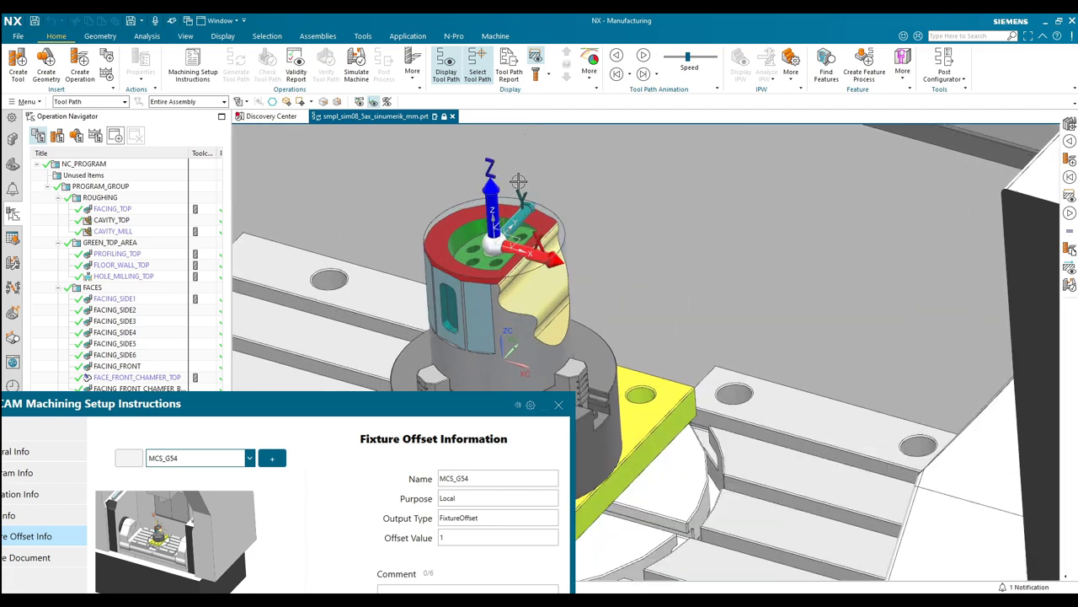
left_click_drag(310, 394, 409, 196)
left_click(209, 437)
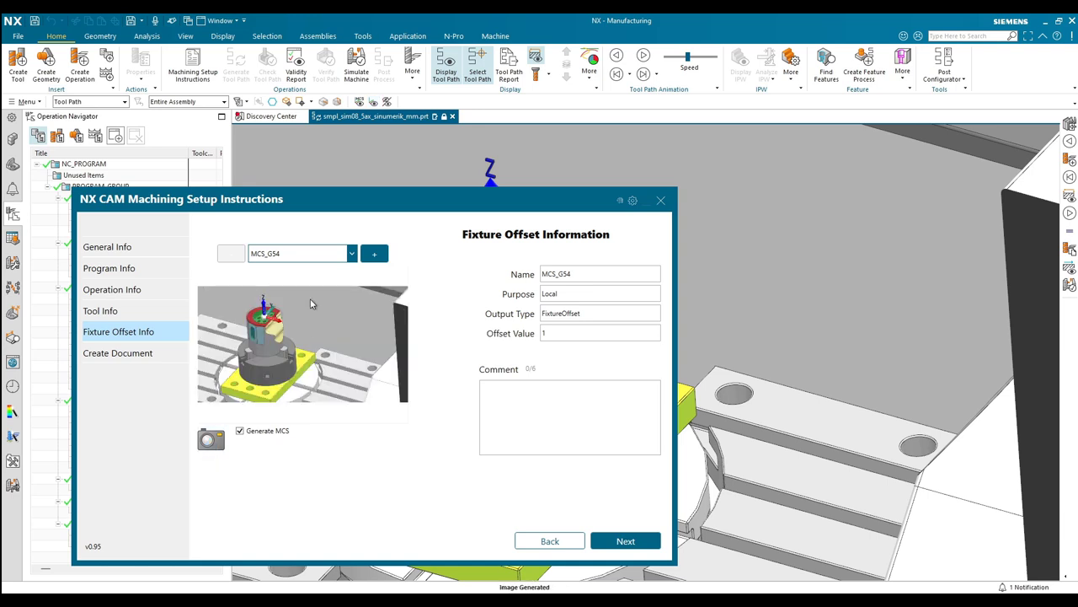
left_click(374, 253)
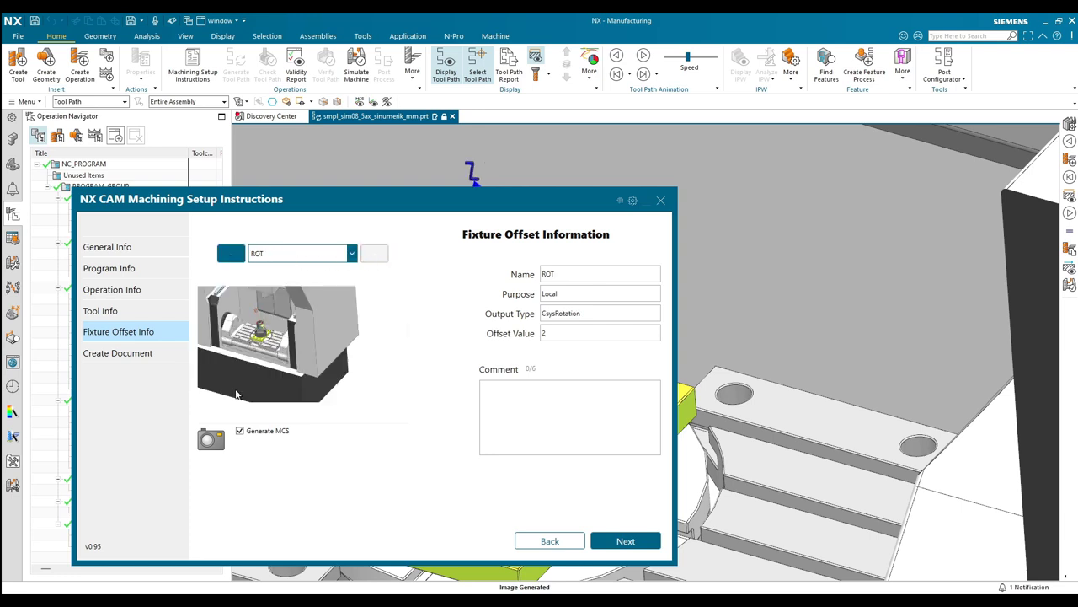
left_click(210, 438)
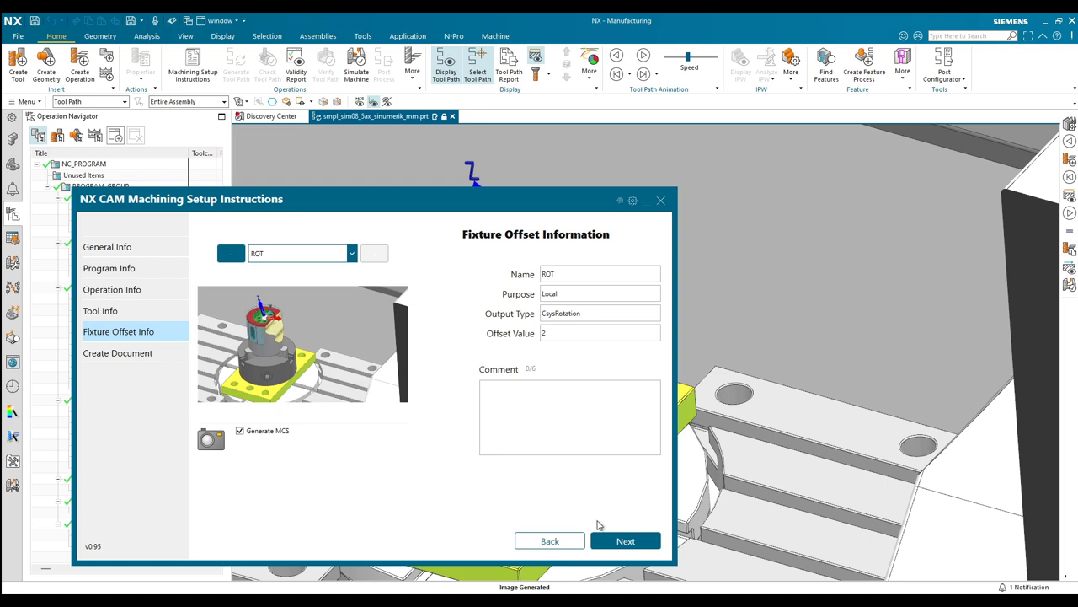
Export the setup instructions to smpl_sim08_5ax_sinumerik_mm.pdf, replacing the existing file
left_click(623, 538)
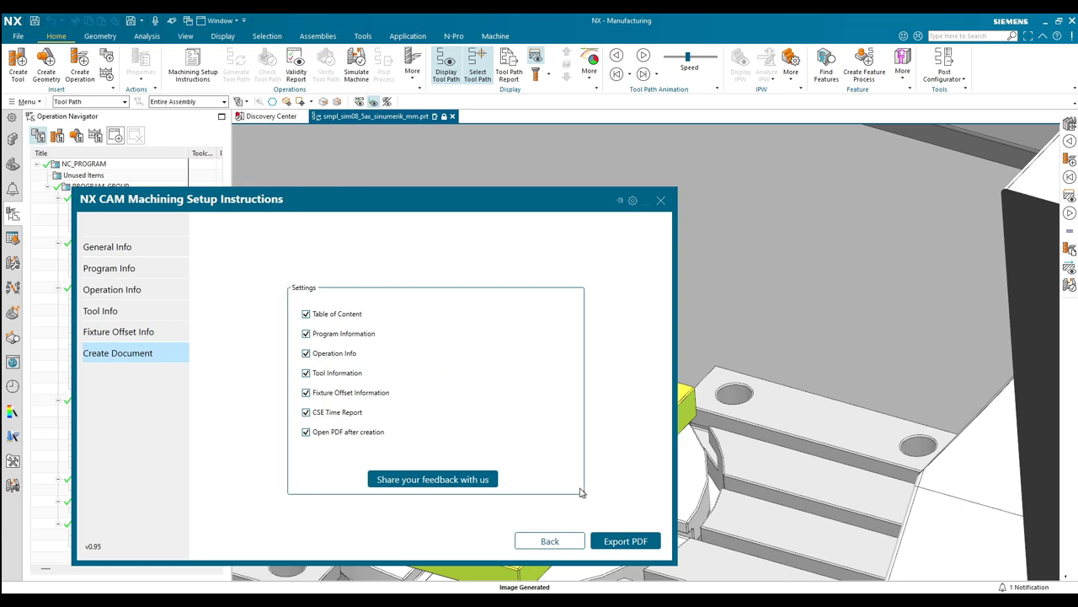
left_click(645, 545)
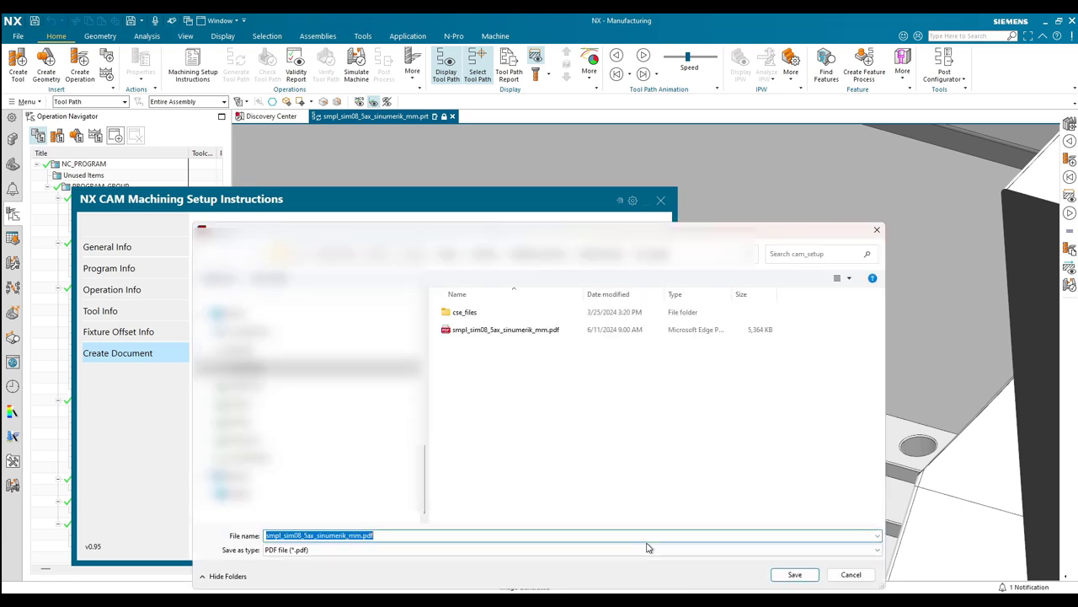
left_click(795, 574)
left_click(590, 443)
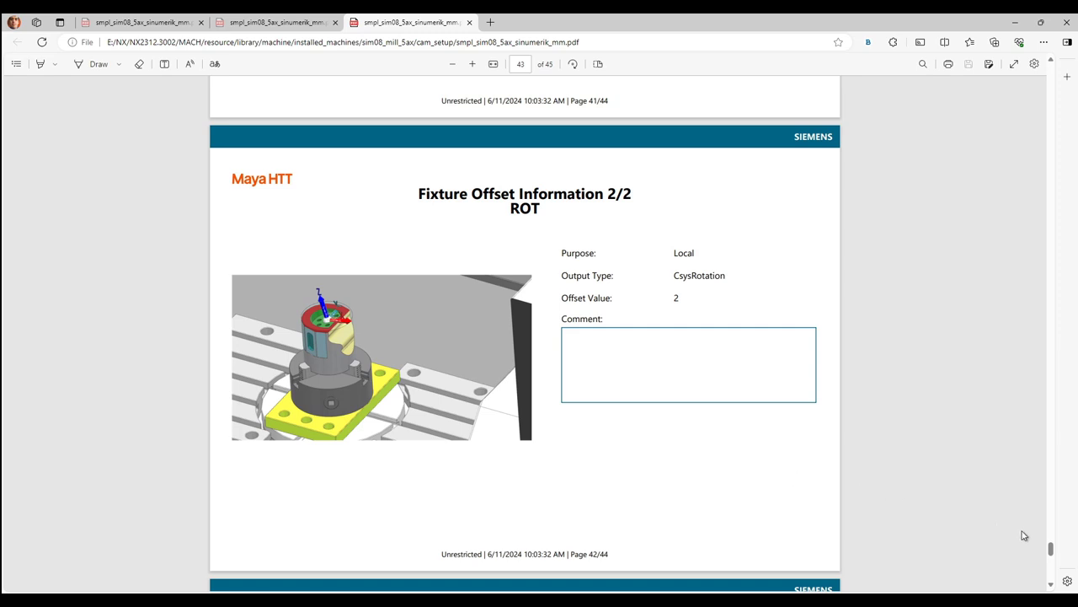
Scroll the PDF from the PROJECT 001 cover and contents to the 5-AXIS-AREA program page
left_click_drag(1045, 549, 1022, 54)
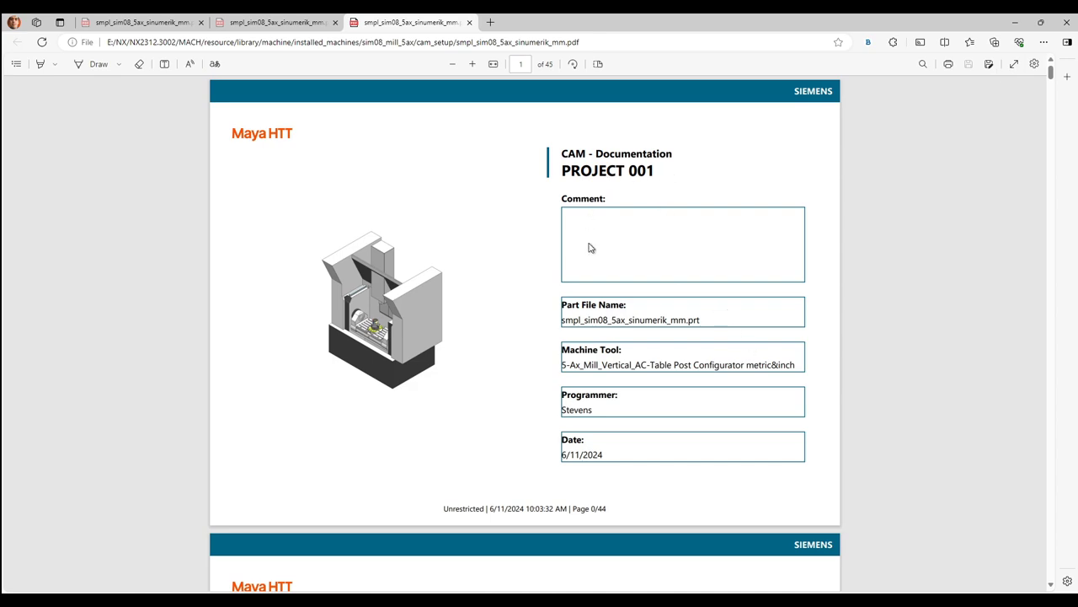
scroll(590, 248, "down", 4)
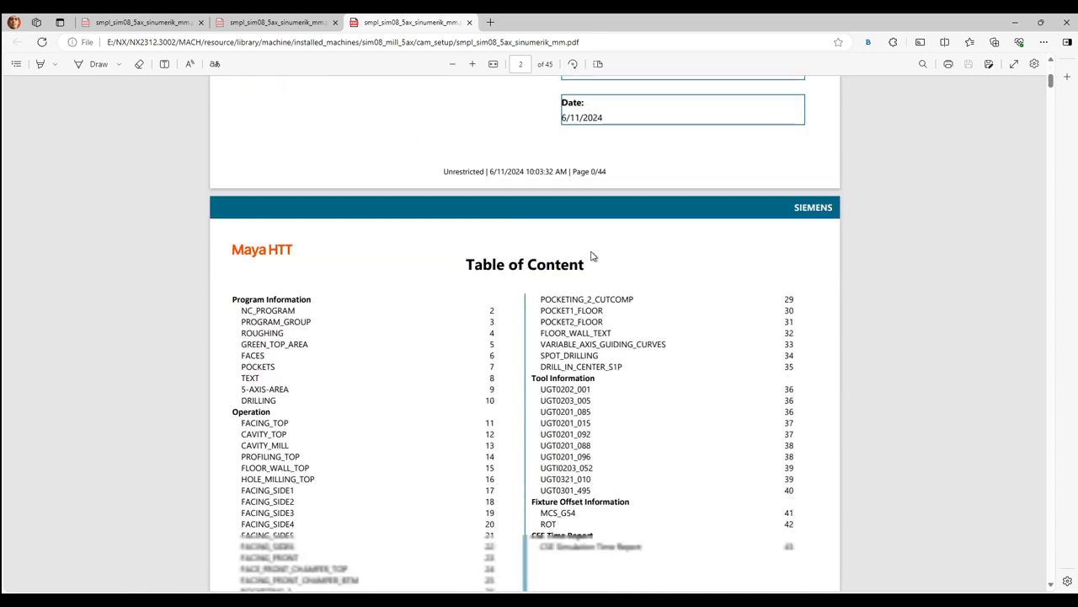
scroll(598, 273, "down", 1)
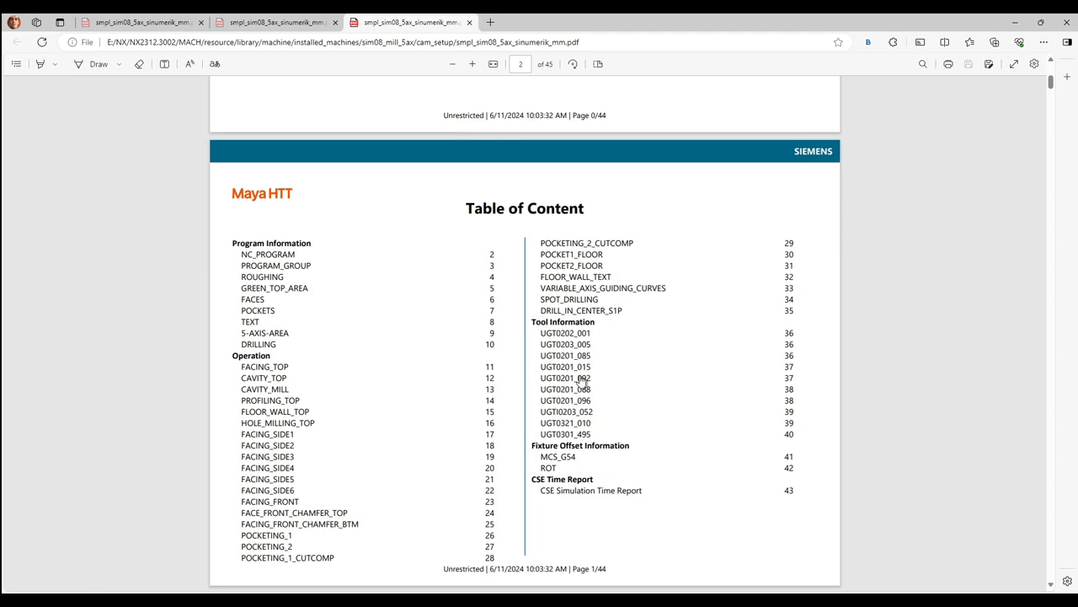
scroll(416, 406, "down", 1)
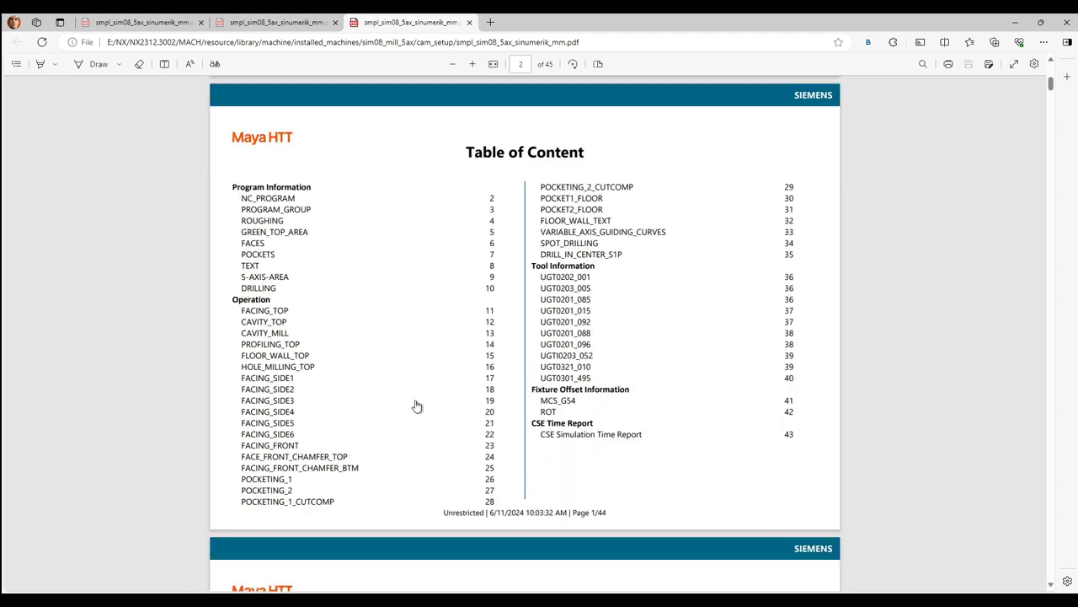
scroll(416, 406, "down", 20)
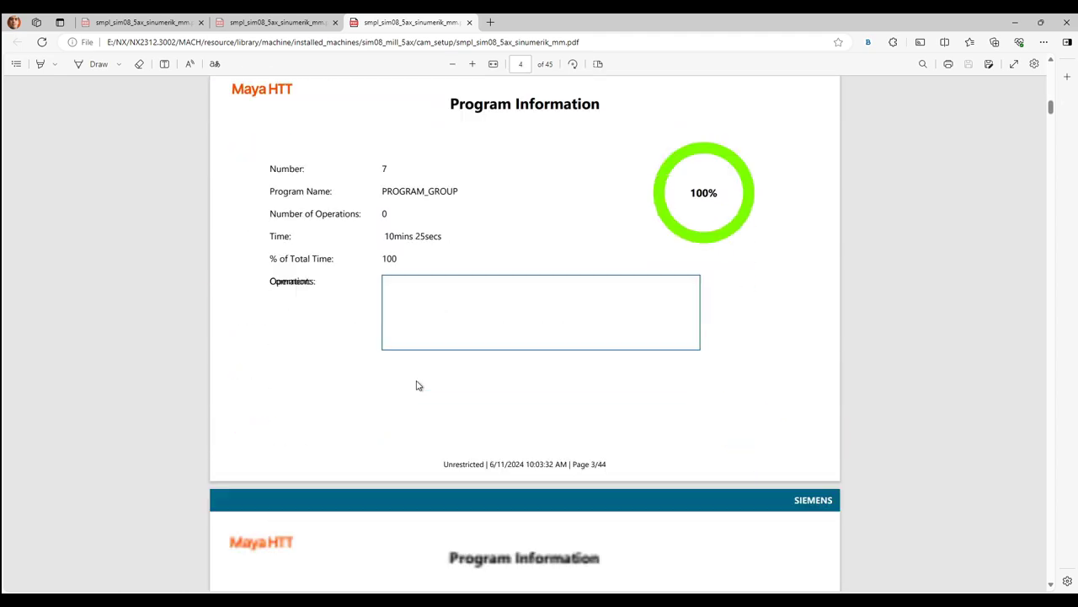
scroll(416, 385, "down", 4)
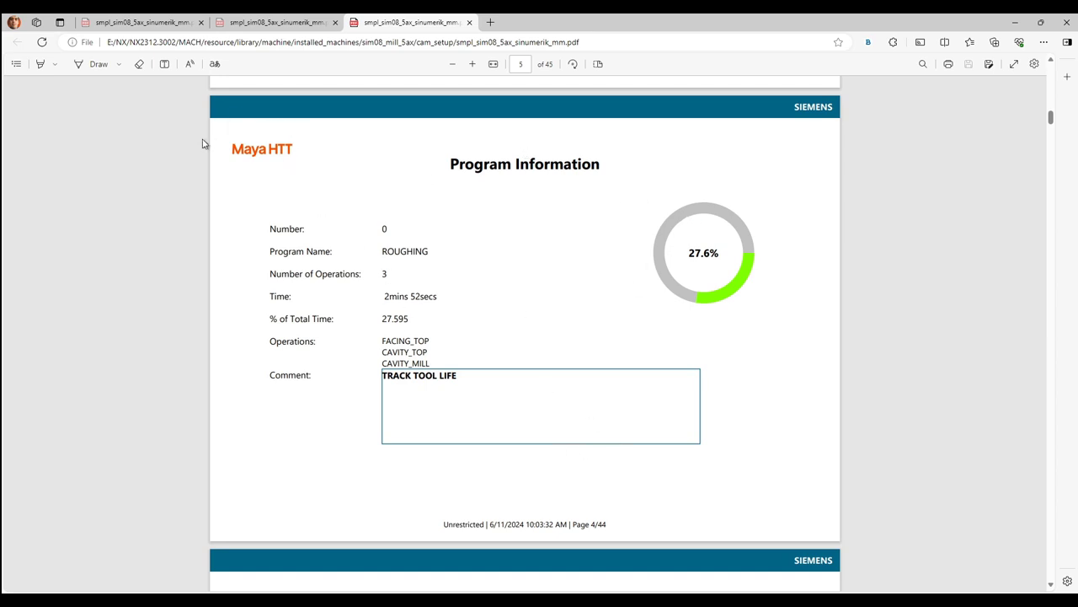
scroll(268, 177, "down", 14)
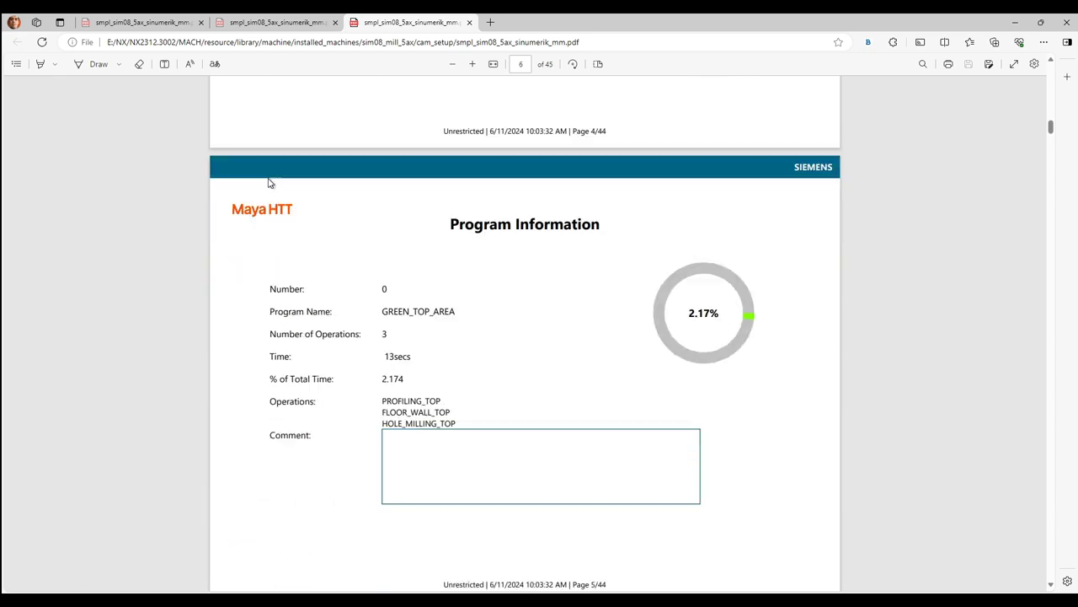
scroll(269, 190, "down", 20)
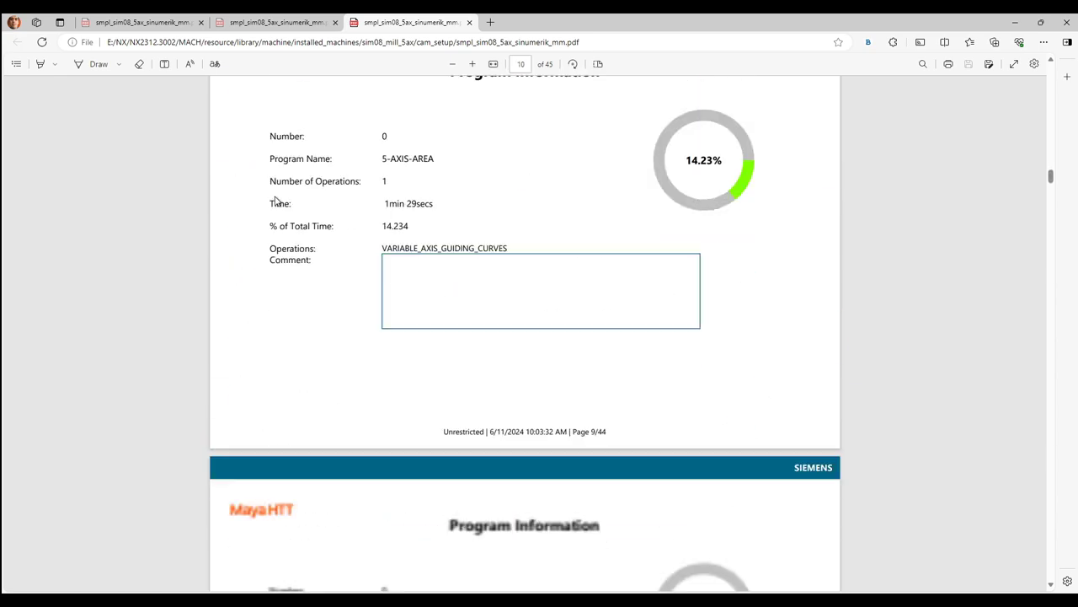
Scroll past the operation pages to the Tool Information page listing UGT0202_001 and UGT0203_005
scroll(298, 217, "up", 6)
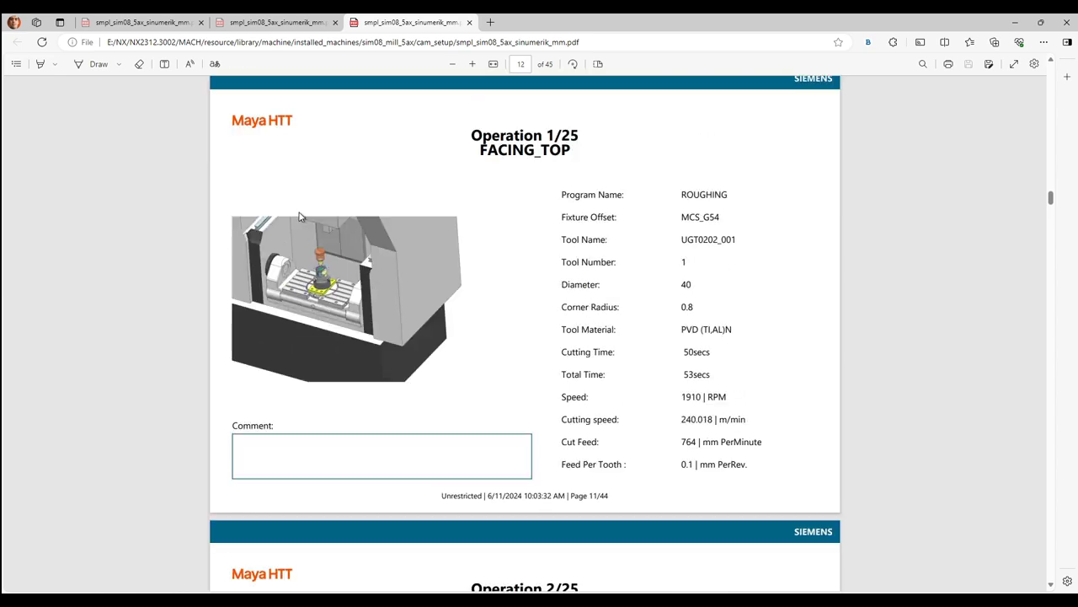
scroll(298, 217, "down", 1)
scroll(690, 325, "down", 20)
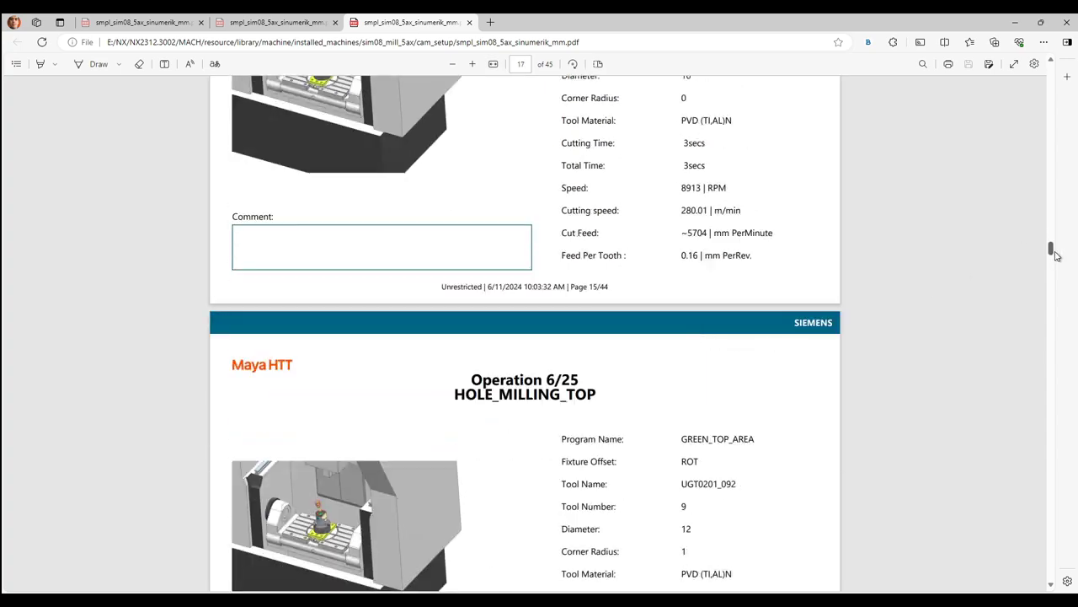
left_click_drag(1051, 250, 1040, 434)
scroll(1005, 384, "down", 20)
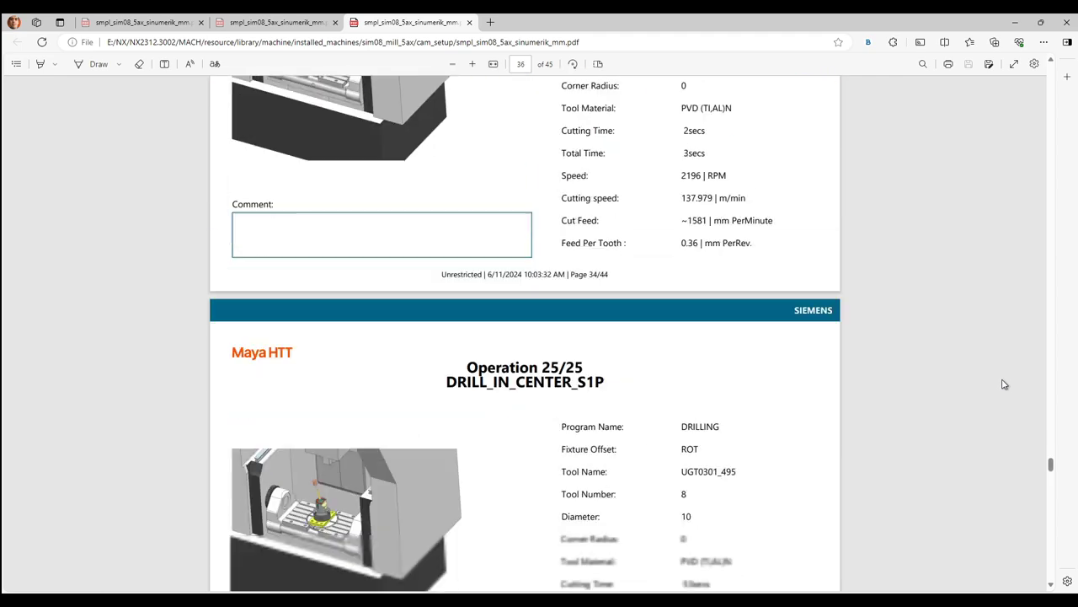
scroll(1004, 385, "down", 2)
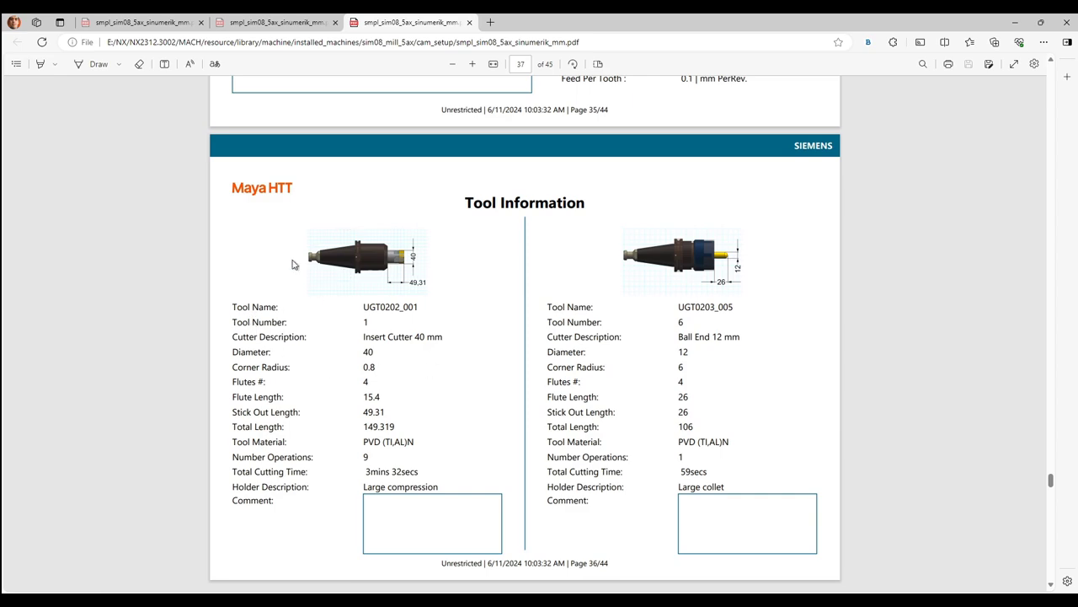
Scroll through the tool and fixture offset pages to the CSE Time Report on page 43
scroll(405, 356, "down", 10)
scroll(427, 339, "down", 10)
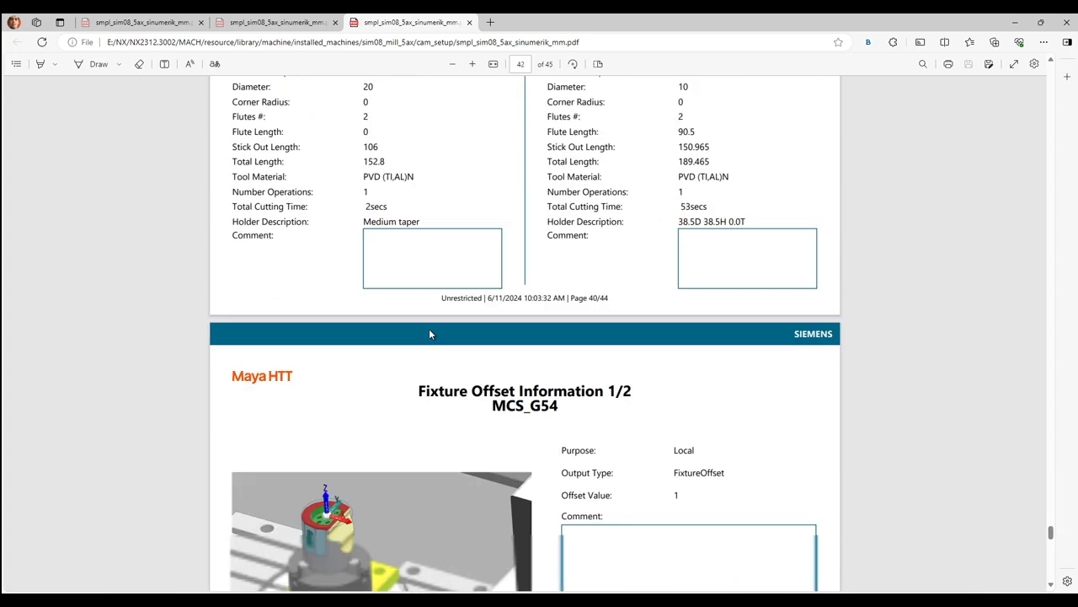
scroll(439, 332, "up", 1)
scroll(439, 332, "down", 1)
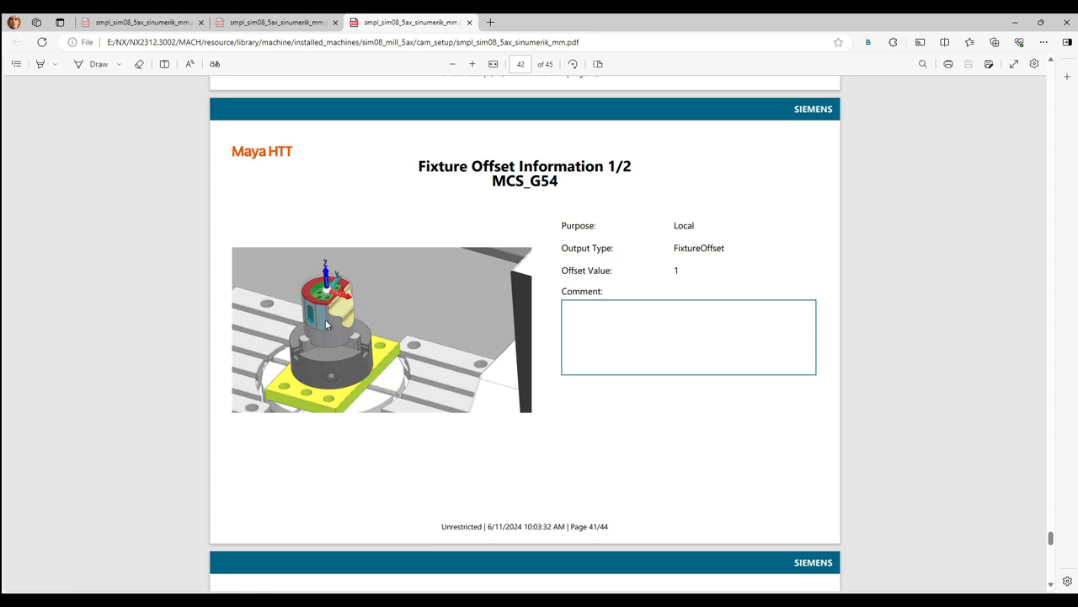
scroll(657, 376, "down", 1)
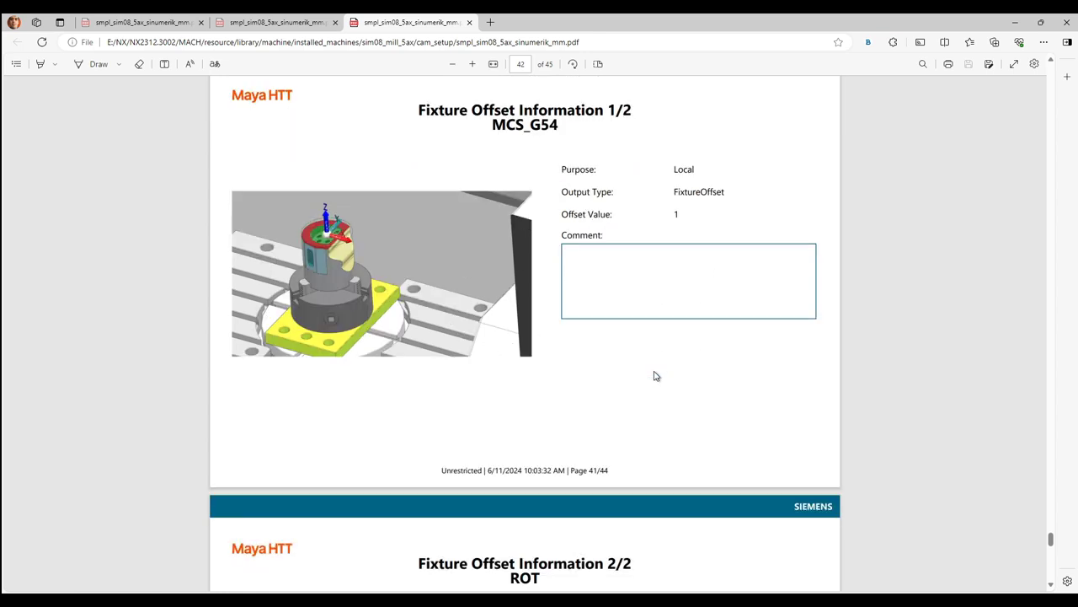
scroll(656, 376, "down", 3)
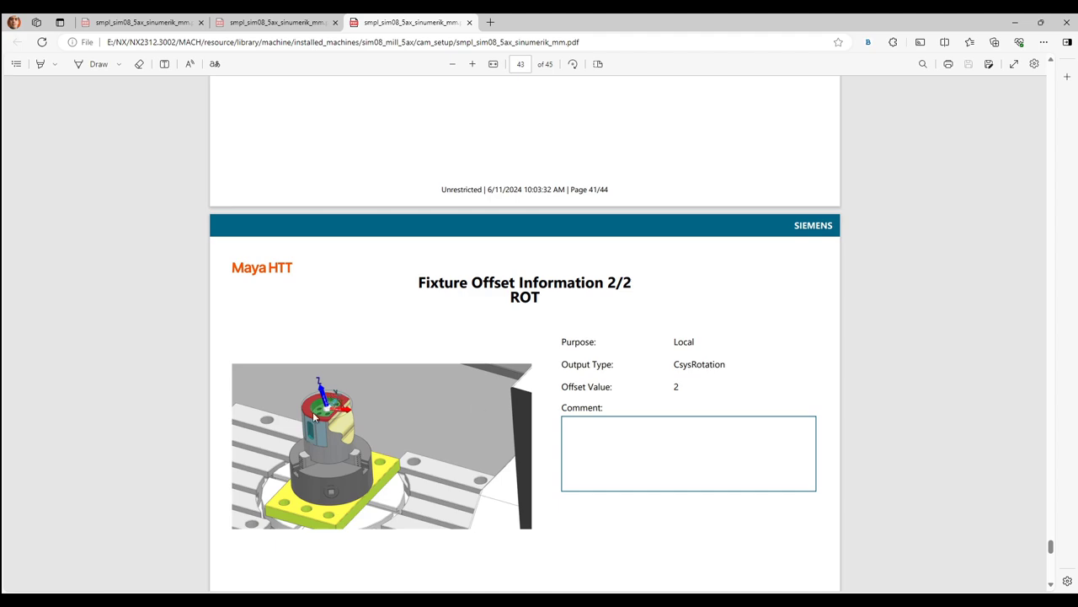
scroll(333, 426, "down", 6)
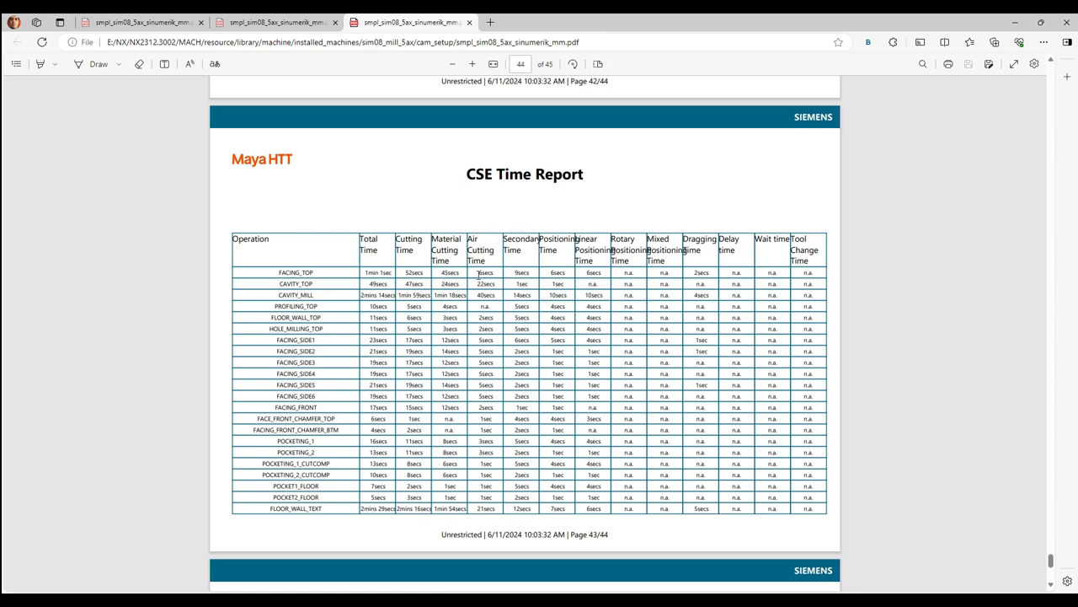
scroll(512, 332, "down", 3)
scroll(512, 332, "up", 3)
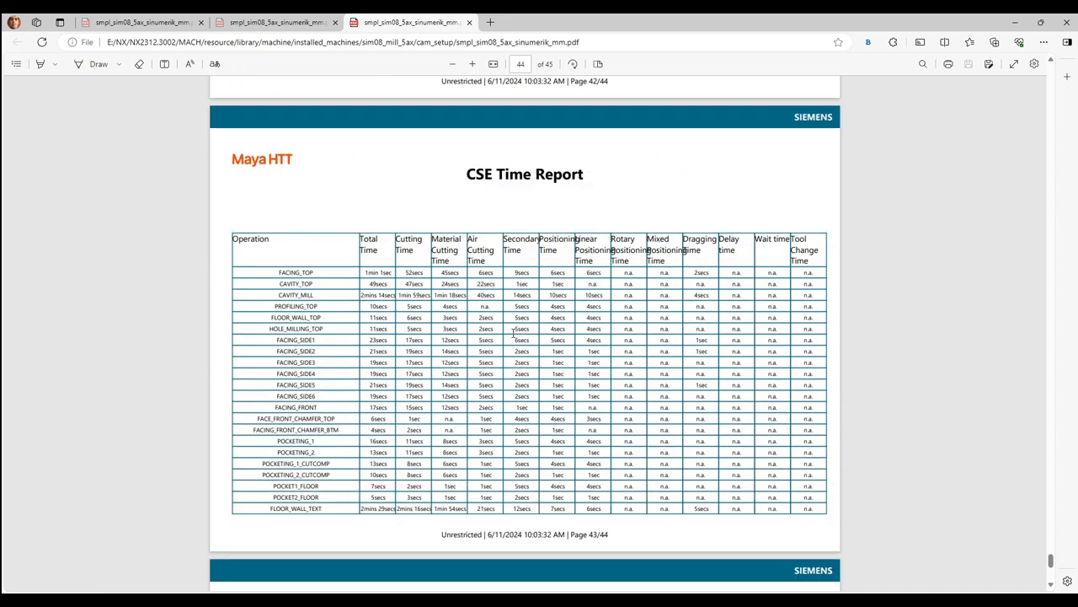